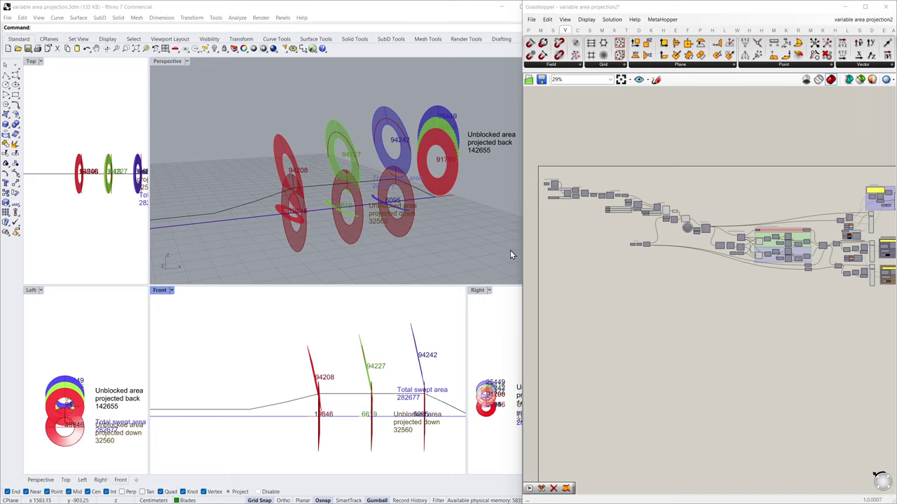
Examine the rotor stack in the Perspective and Front viewports and the turbine scaling and blade banking parts of the definition.
right_click_drag(433, 233, 265, 174)
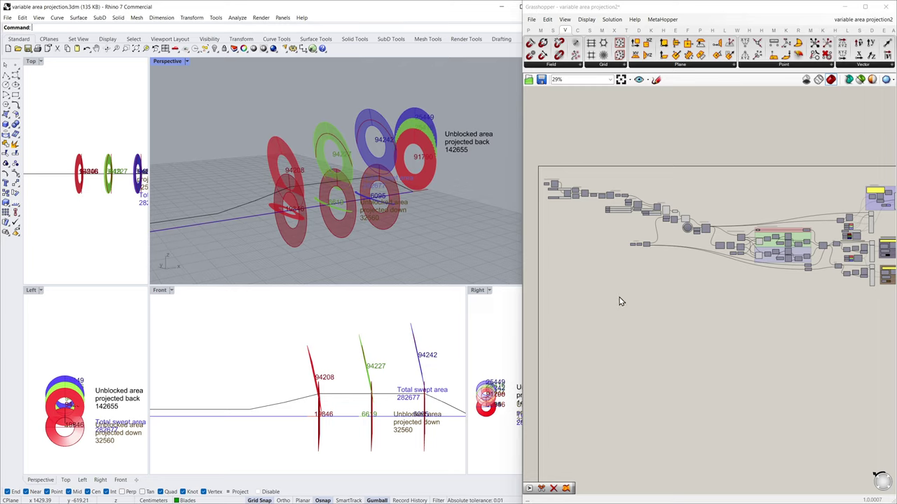
scroll(572, 186, "up", 4)
scroll(573, 188, "up", 2)
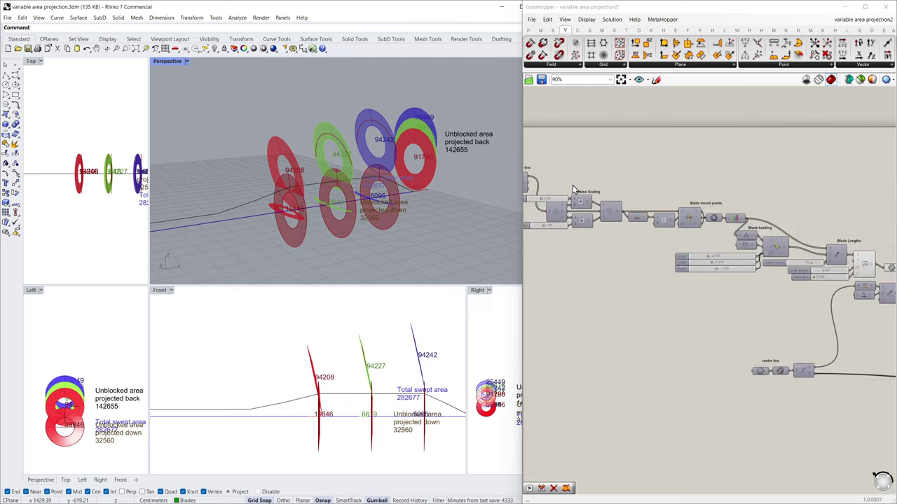
left_click(168, 352)
left_click(176, 161)
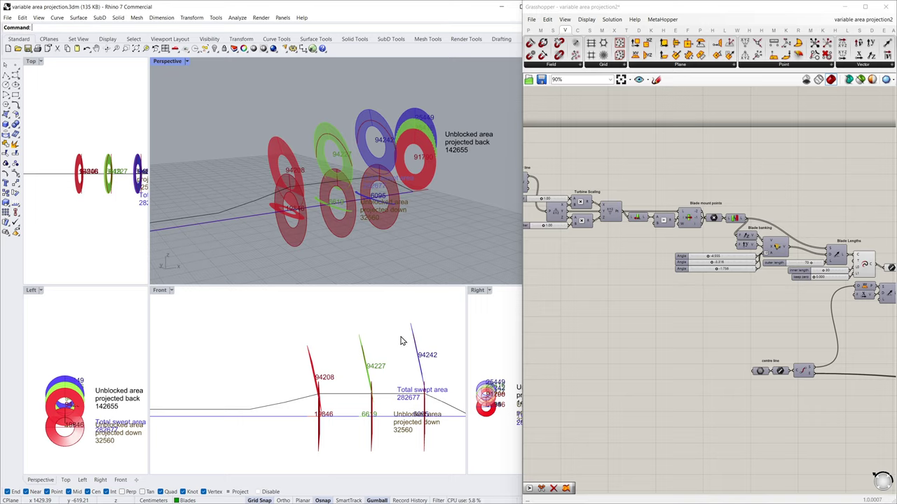
left_click(439, 345)
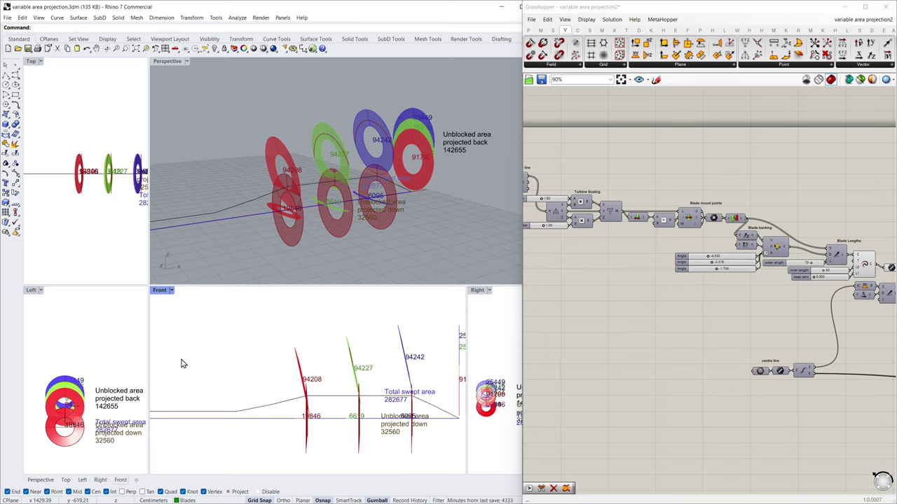
scroll(184, 365, "down", 3)
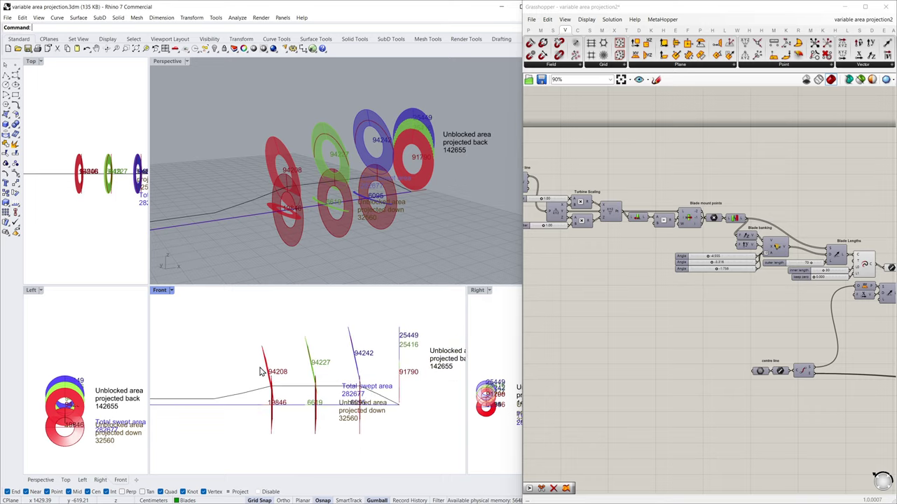
scroll(231, 360, "up", 2)
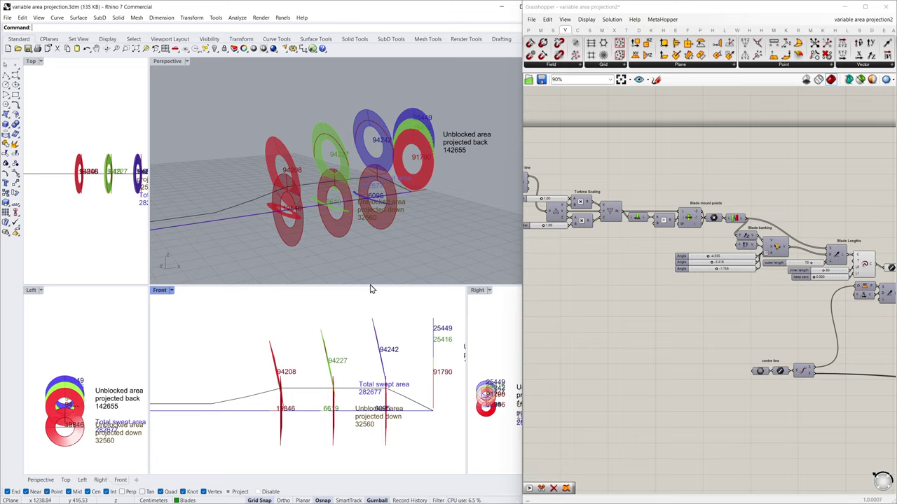
Orbit the Perspective view around the rotor stack to inspect the overlapping rotors and their projected areas.
left_click(461, 195)
key("Left")
key("Left")
key("Left")
key("Left")
key("Left")
key("Left")
key("Left")
key("Left")
key("Left")
key("Left")
key("Left")
key("Left")
key("Left")
key("Left")
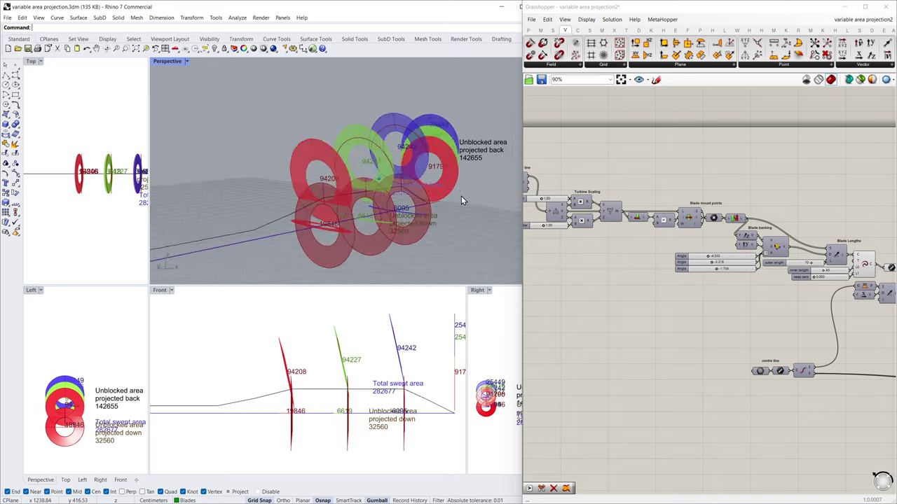
key("Right")
key("Right")
key("Right")
key("Right")
key("Right")
key("Right")
key("Right")
key("Right")
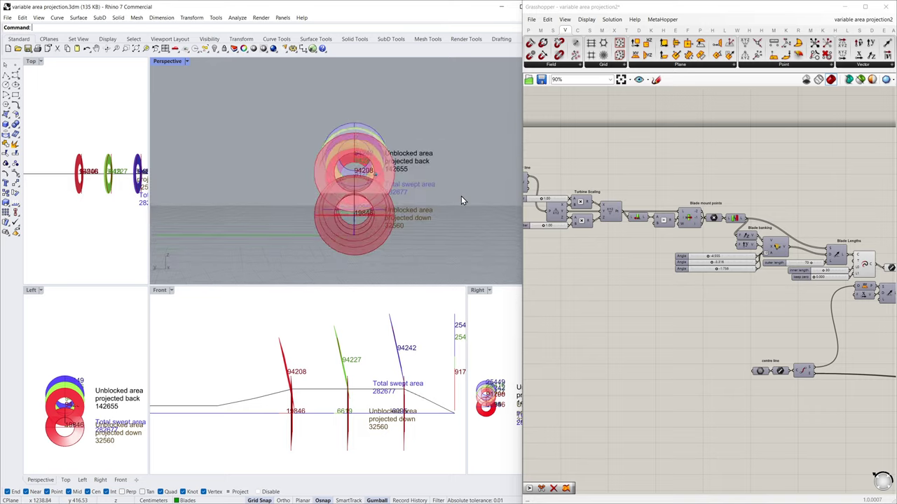
key("Left")
key("Left")
key("Left")
key("Left")
key("Left")
key("Left")
key("Left")
key("Left")
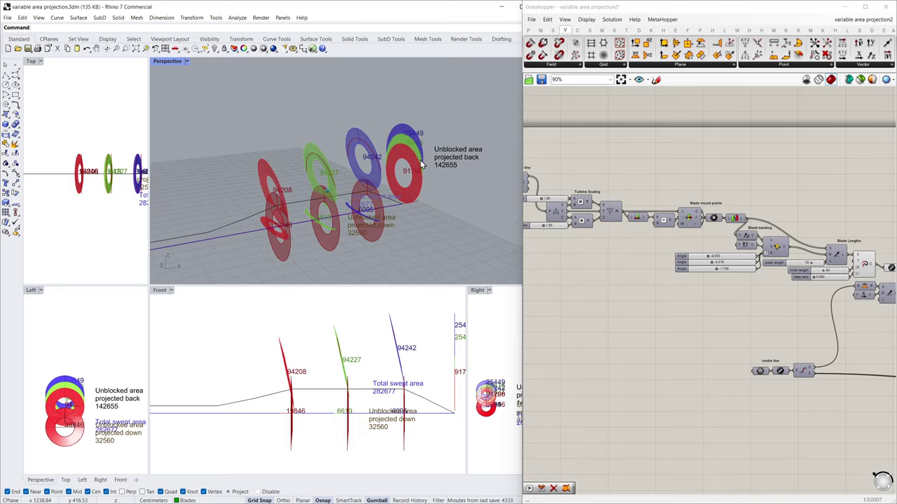
key("Left")
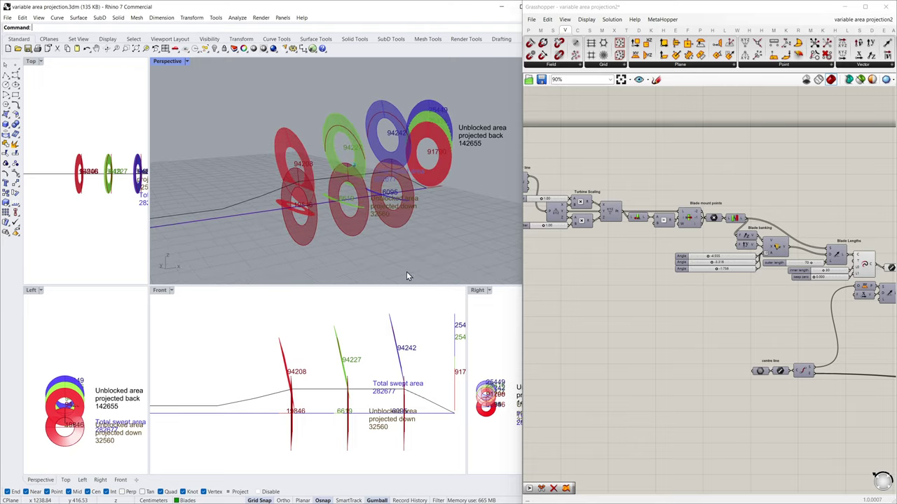
Try raising the whole Main Turbine TRPT tether polyline in the Front viewport, and undo the move.
left_click(317, 394)
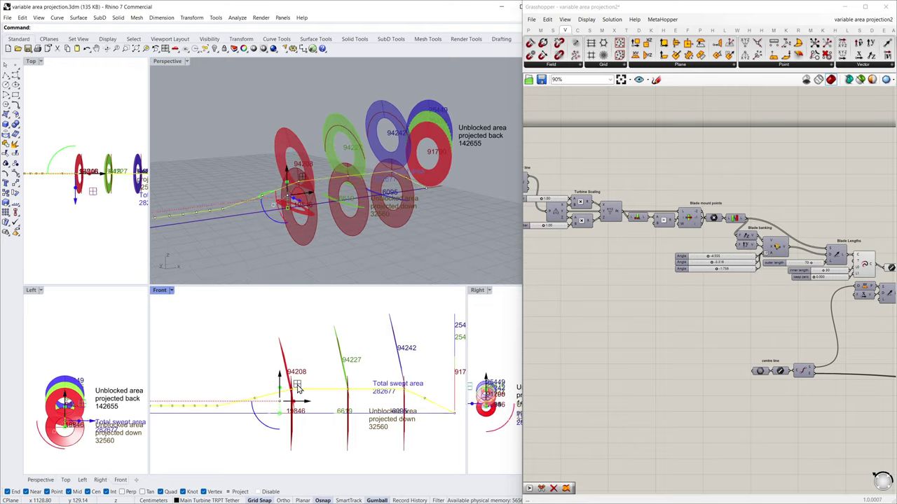
left_click_drag(297, 390, 285, 347)
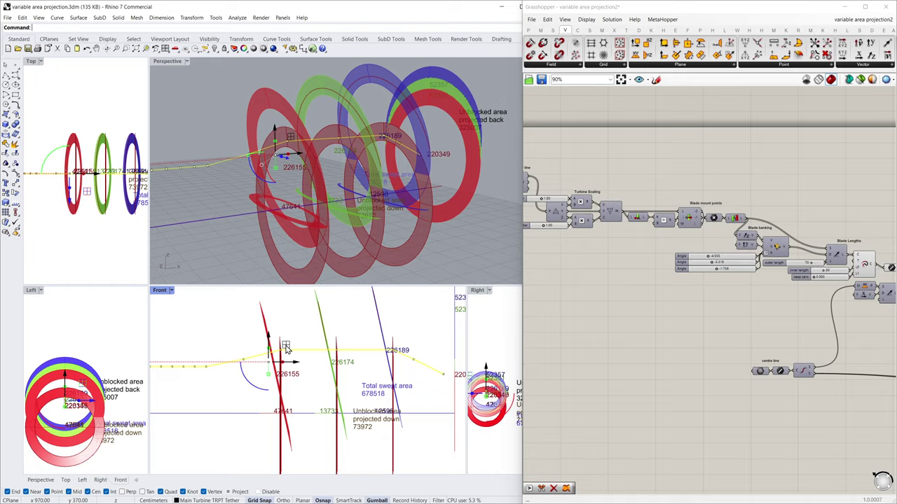
key("ctrl+z")
left_click(313, 383)
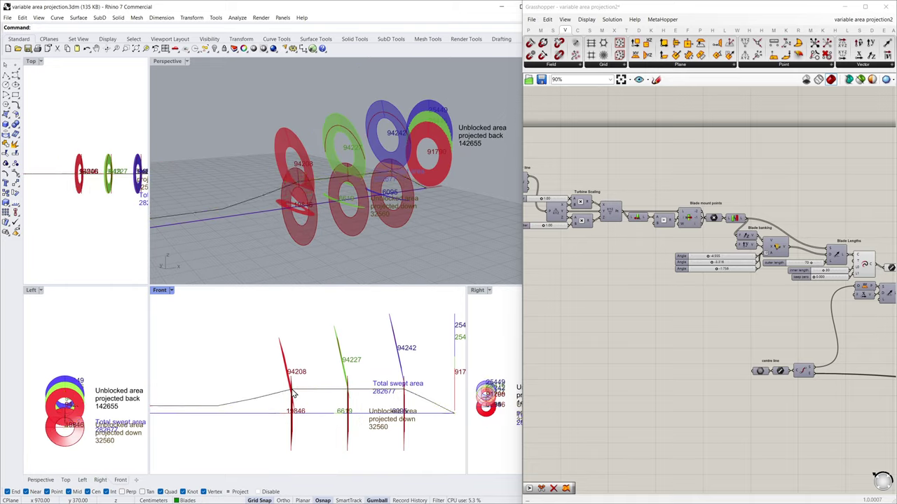
Try moving the tether polyline's control point at the middle green rotor upward in the Front viewport, and undo the move.
left_click(293, 394)
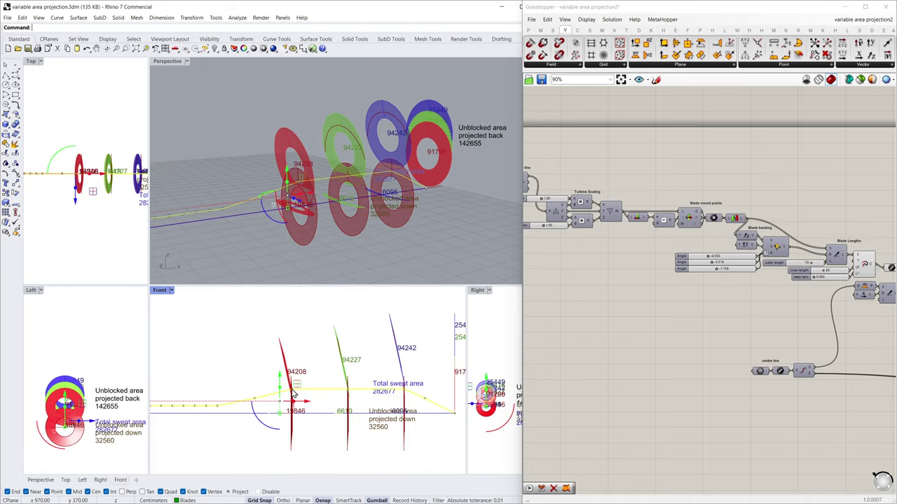
left_click(348, 392)
left_click_drag(364, 372, 358, 360)
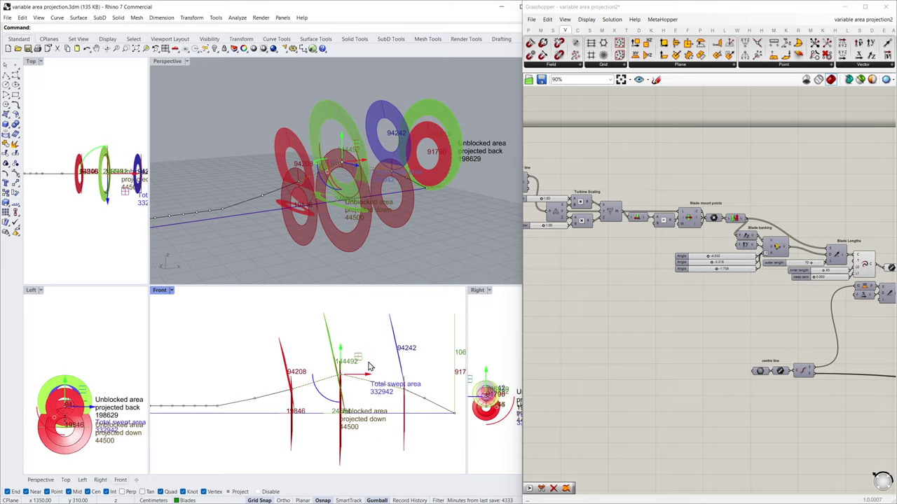
key("ctrl+z")
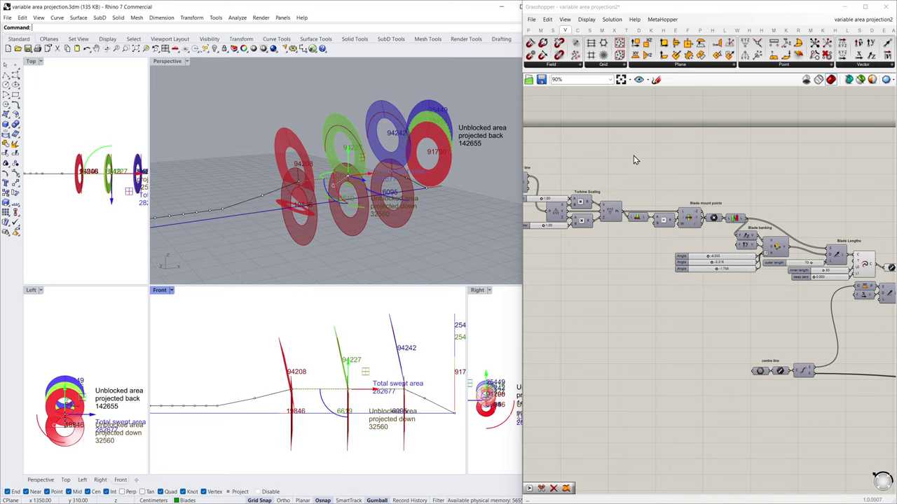
Try a blade banking angle of -7.351 on the first Angle slider, and undo the change.
scroll(710, 258, "up", 5)
scroll(709, 257, "up", 2)
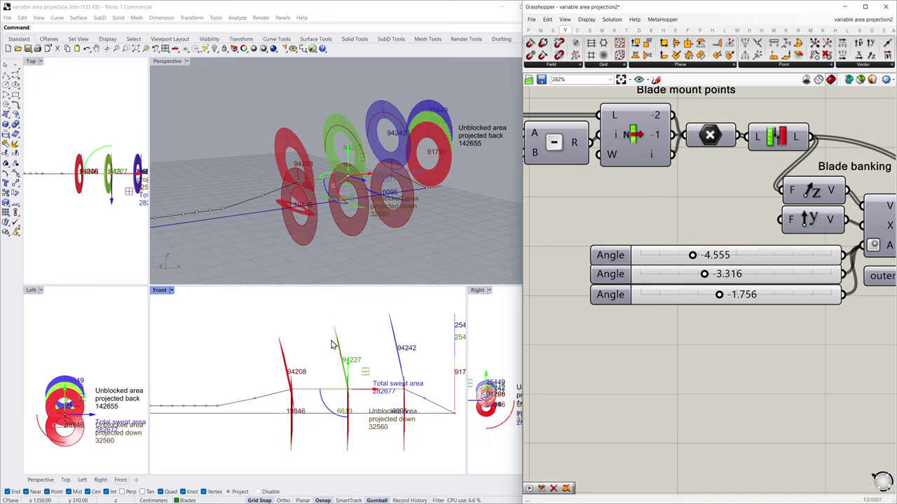
left_click_drag(692, 255, 666, 256)
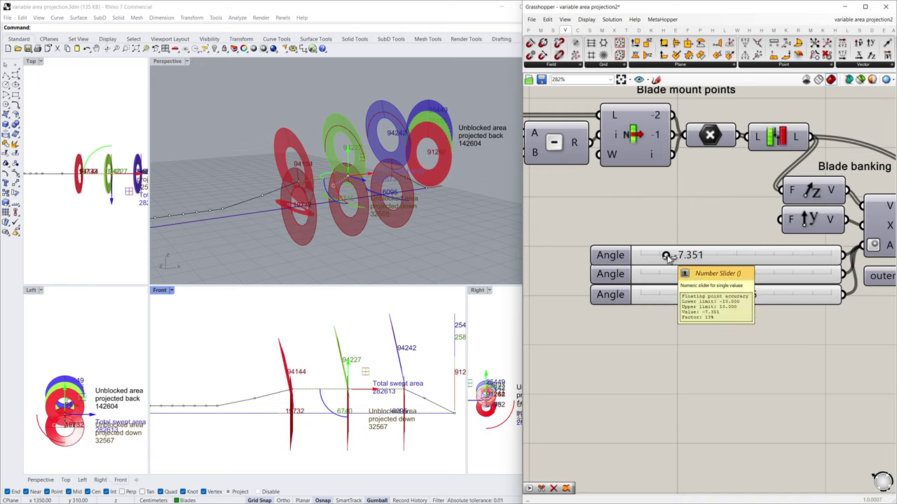
key("ctrl+a")
left_click(668, 338)
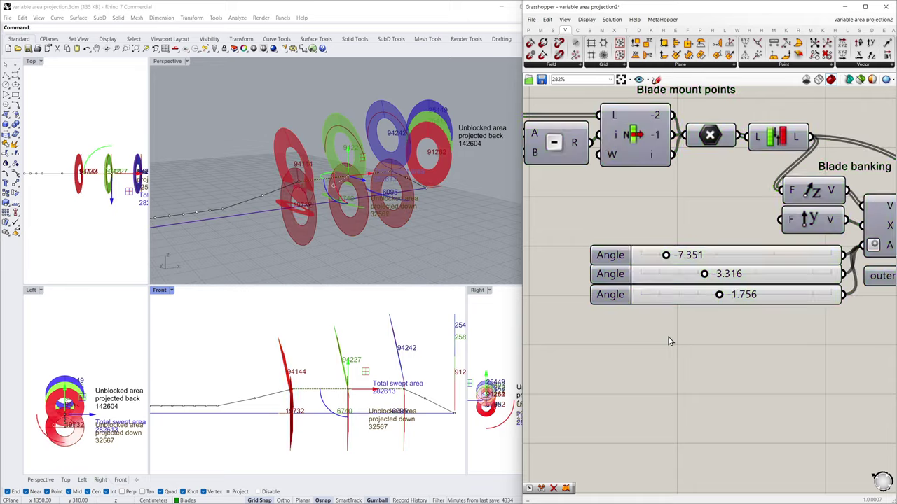
key("ctrl+z")
Select the tether polyline, try a Length multiplier of 0.94 for the turbine scaling, and undo the multiplier change.
scroll(768, 343, "down", 4)
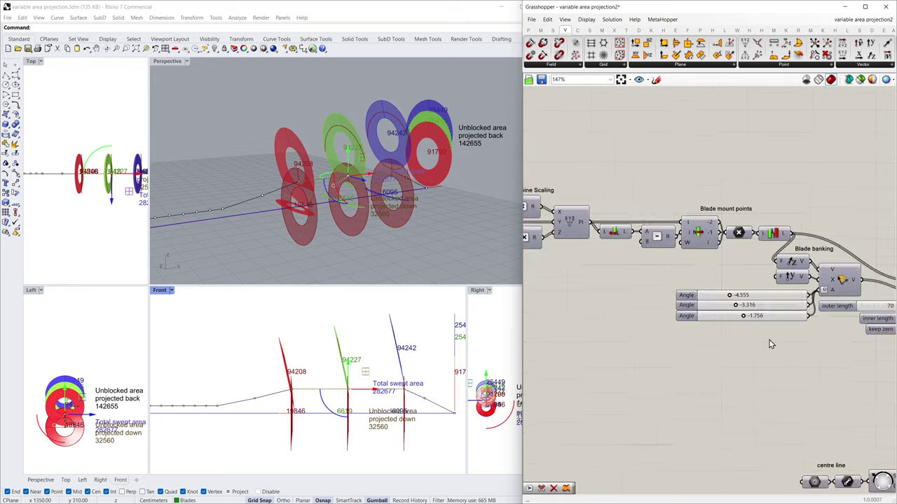
scroll(697, 297, "down", 2)
scroll(771, 249, "down", 3)
scroll(605, 208, "up", 4)
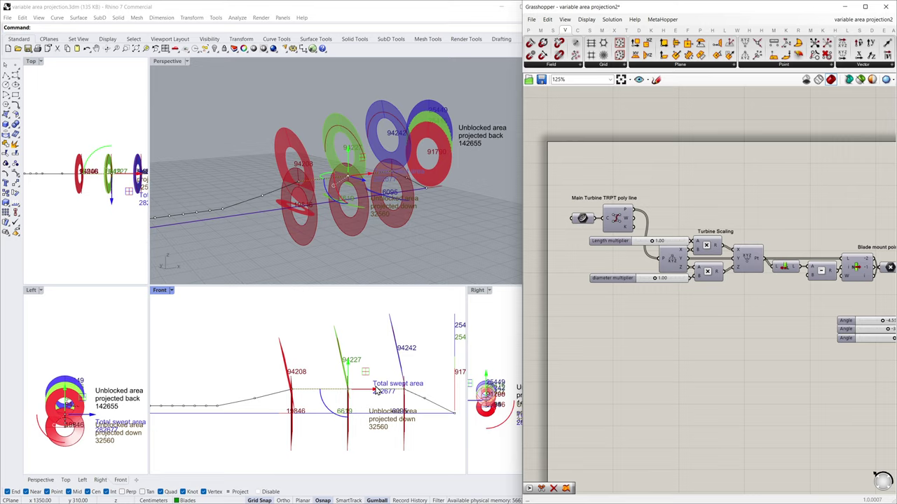
left_click(433, 410)
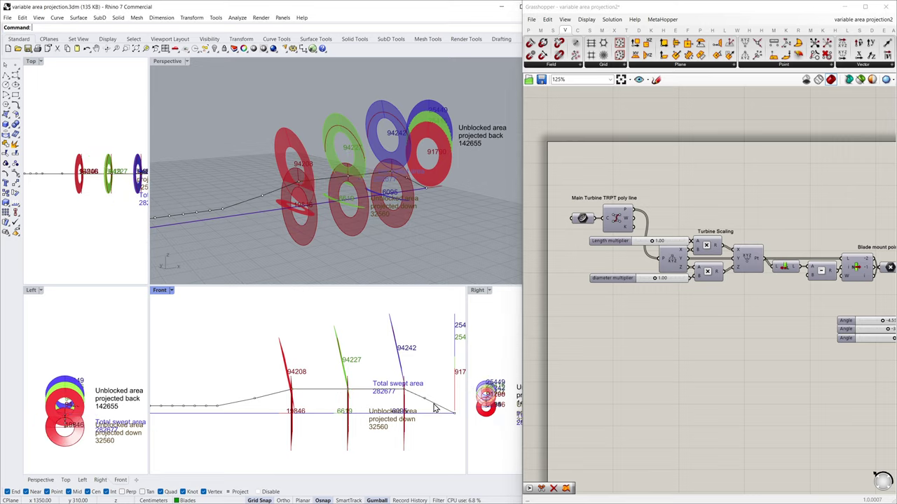
left_click(433, 407)
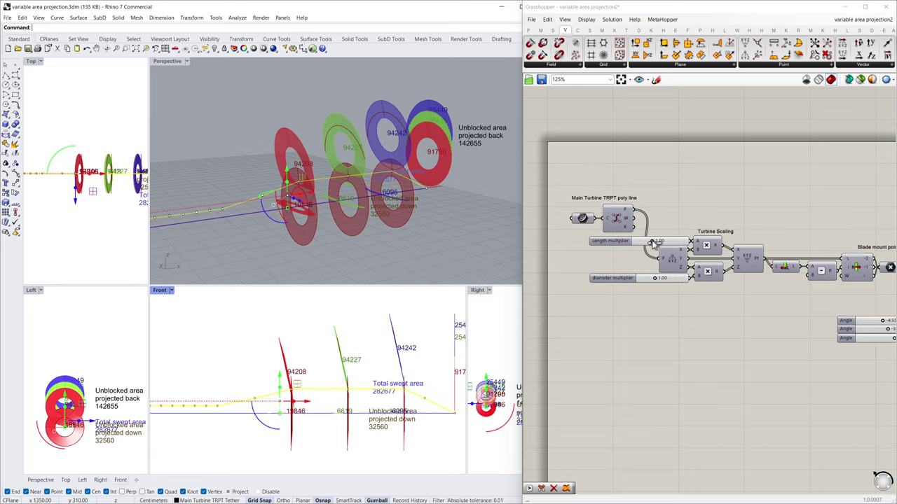
left_click_drag(653, 243, 651, 243)
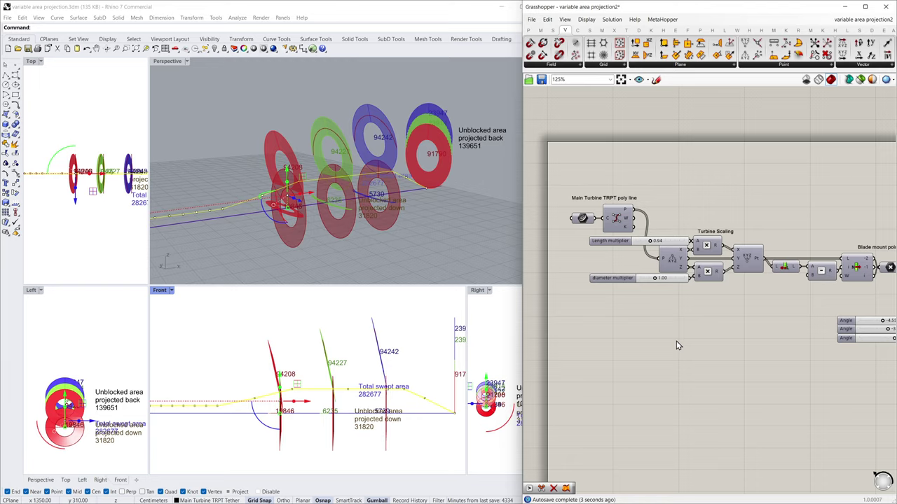
key("ctrl+z")
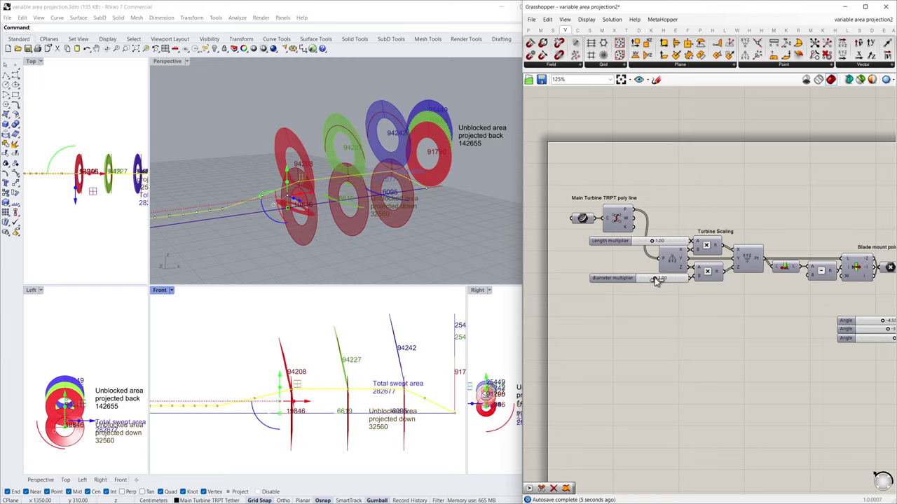
Try a lower diameter multiplier for the turbine scaling.
mouse_move(655, 278)
left_mouse_down()
mouse_move(666, 280)
mouse_move(651, 279)
left_mouse_up()
scroll(608, 292, "down", 5)
scroll(607, 293, "down", 1)
scroll(761, 319, "up", 5)
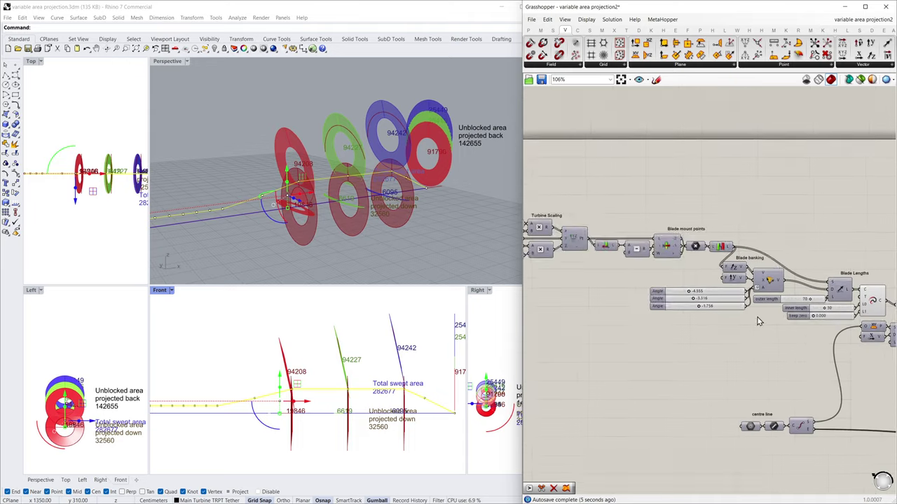
Inspect the Blade Lengths components and select the Revolution component to highlight the swept rotor surfaces.
right_click_drag(749, 342, 656, 313)
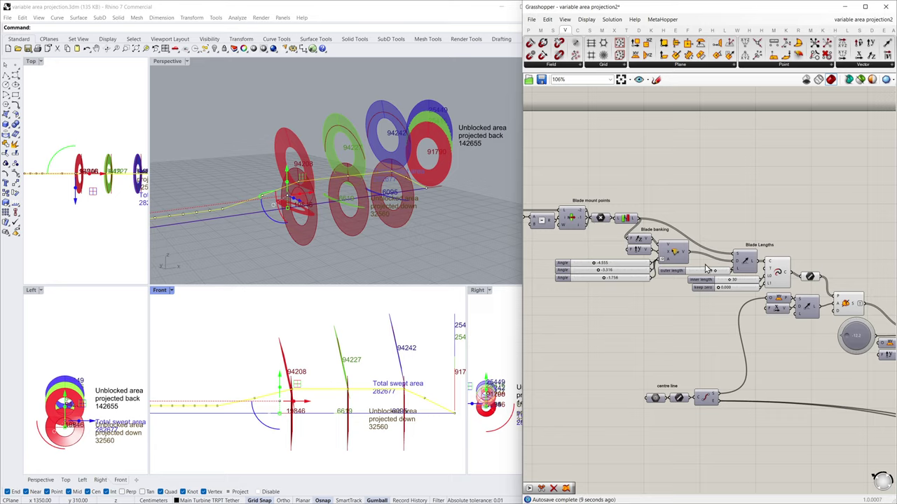
left_click(847, 304)
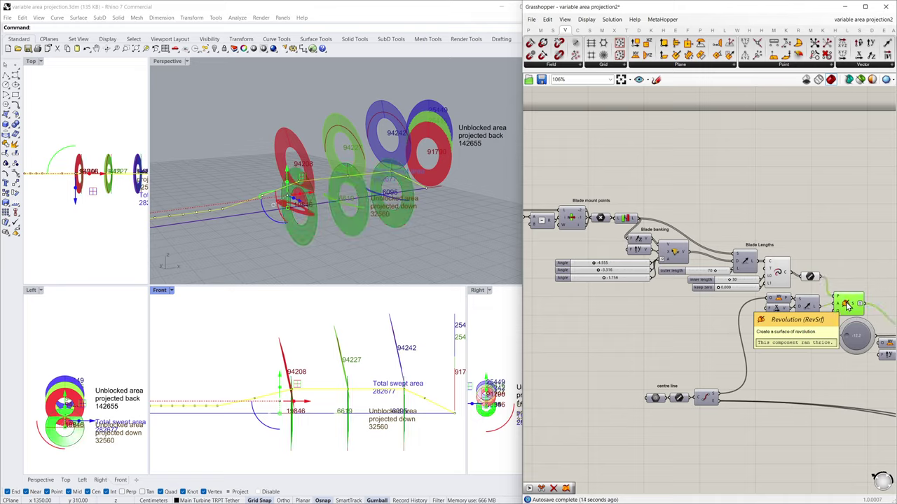
left_click(812, 346)
right_click_drag(813, 348, 727, 304)
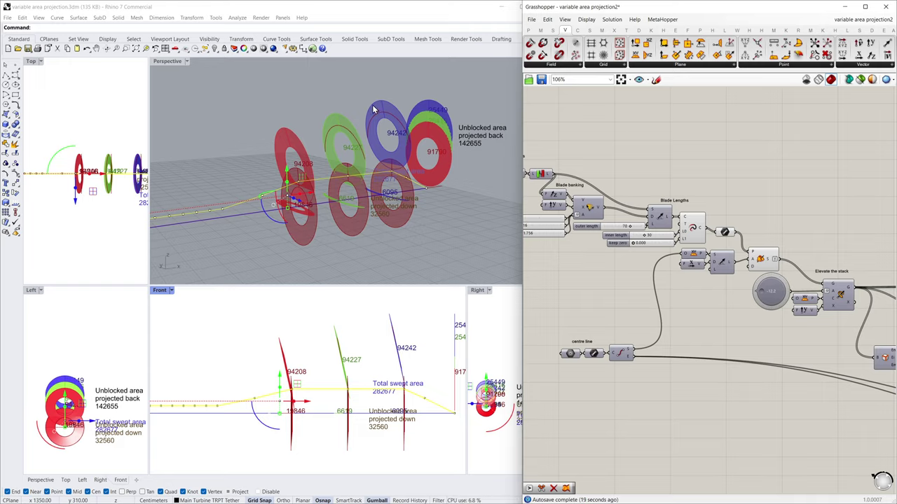
Set the Elevate the stack angle knob to -18.2.
scroll(761, 377, "up", 2)
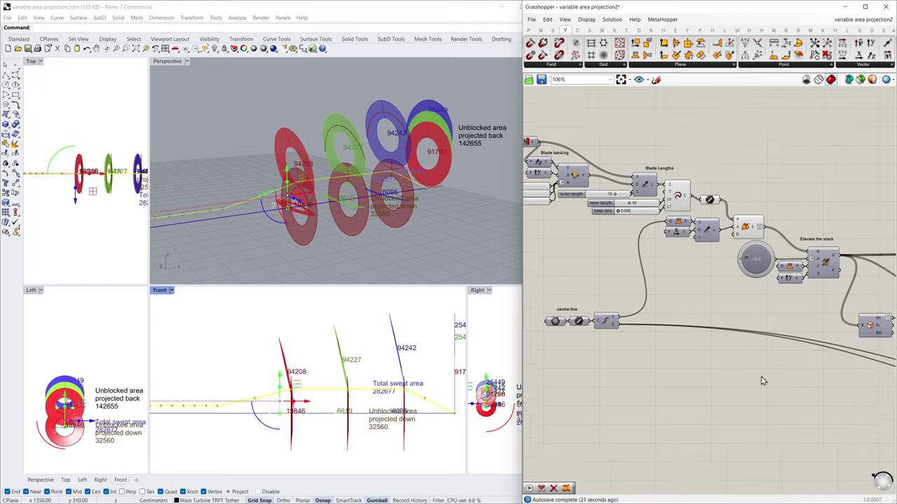
scroll(756, 273, "up", 2)
scroll(755, 269, "up", 2)
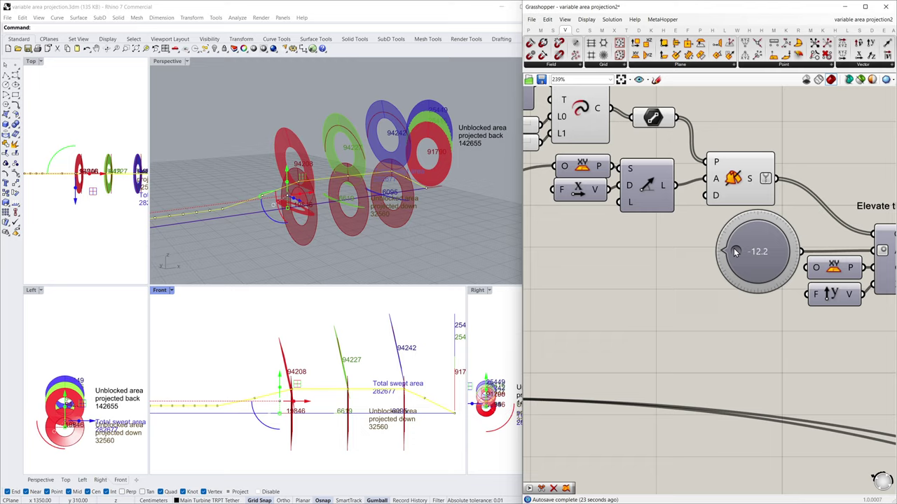
left_click_drag(735, 252, 706, 299)
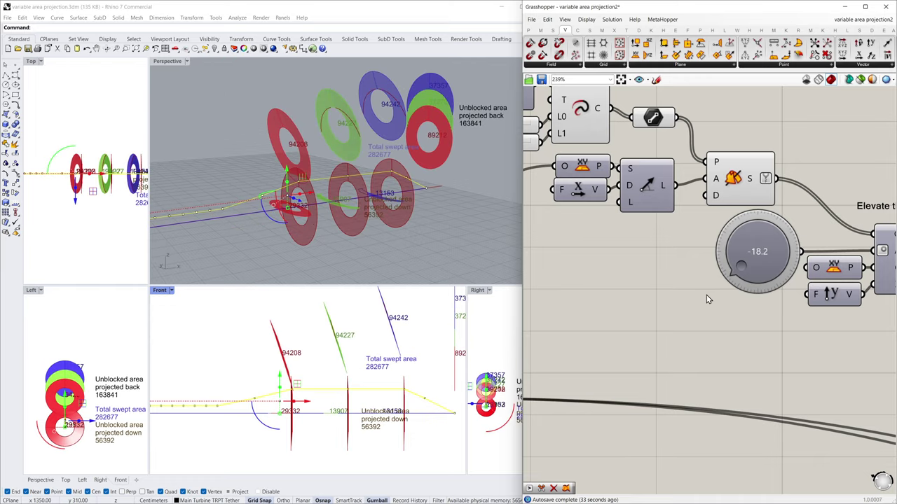
Follow the wires past the stack elevation and select the Project component in the green shadow-casting group.
right_click_drag(817, 338, 770, 302)
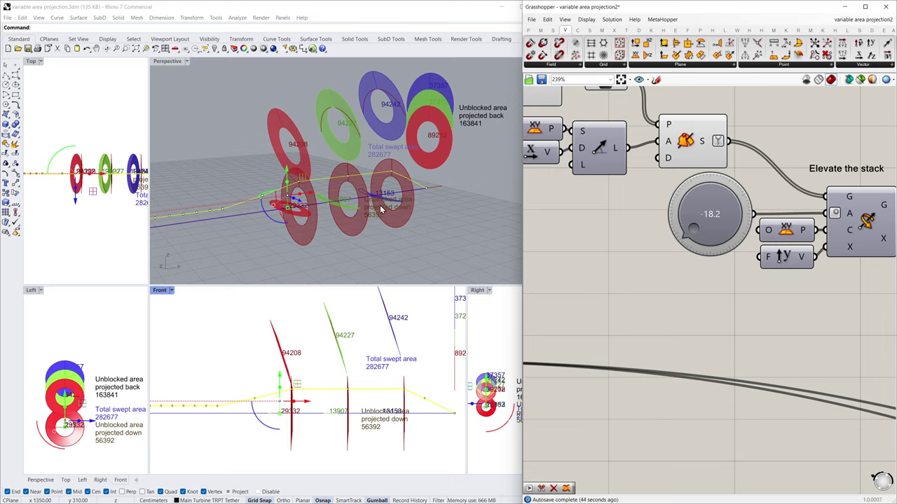
scroll(538, 212, "down", 3)
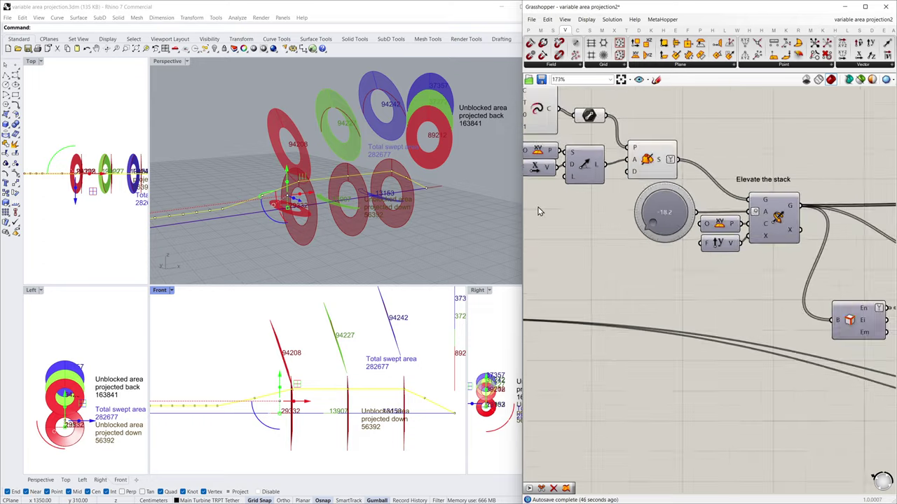
scroll(608, 234, "down", 1)
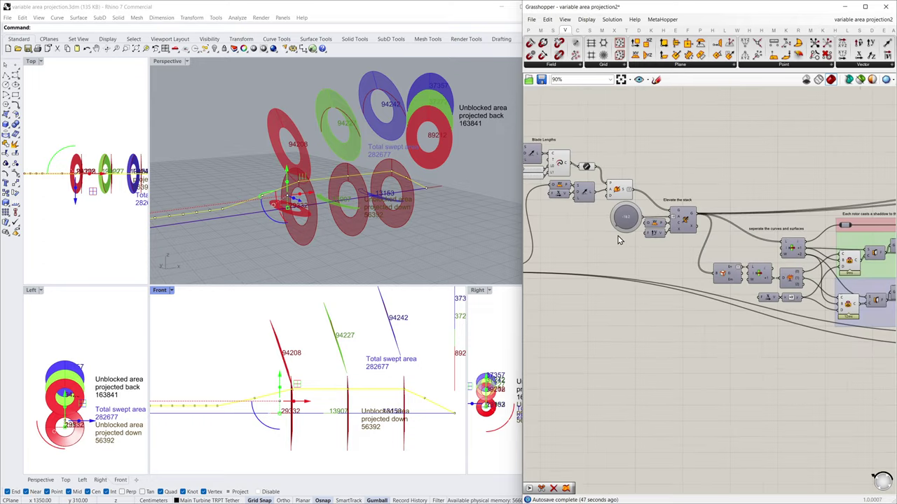
right_click_drag(810, 265, 727, 239)
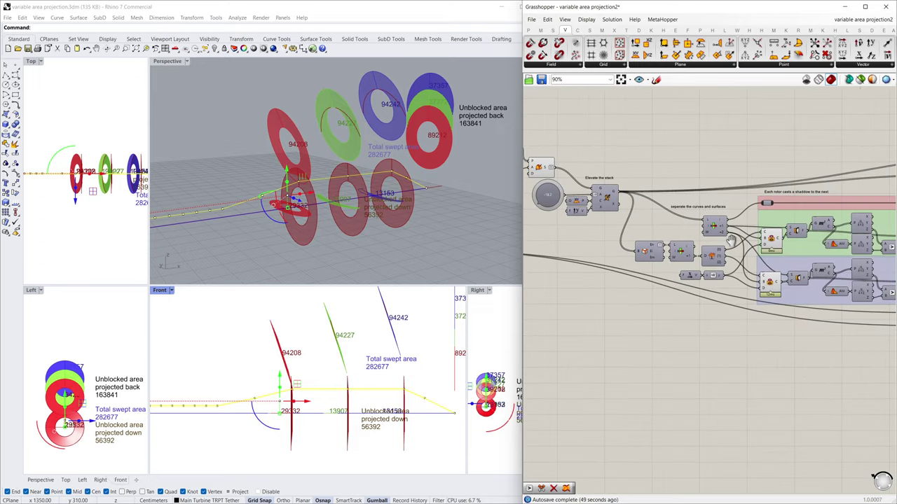
right_click_drag(676, 209, 686, 202)
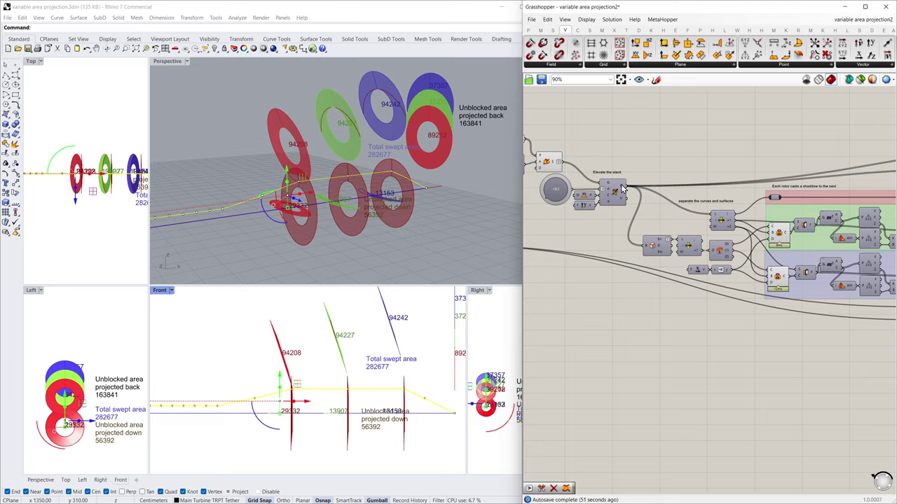
mouse_move(621, 189)
left_click(783, 236)
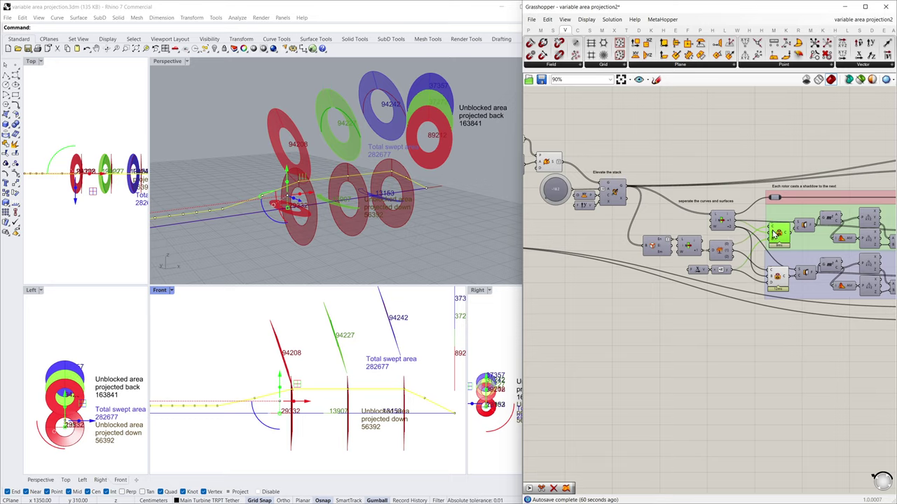
Select the Area component in the green shadow-casting group to highlight its centroids, and deselect the tether curve.
right_click_drag(840, 339, 715, 312)
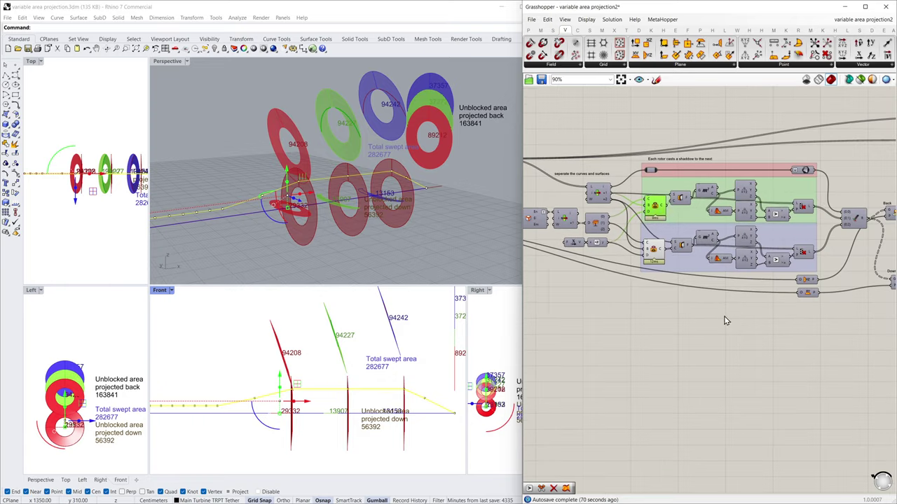
left_click(685, 199)
left_click(708, 196)
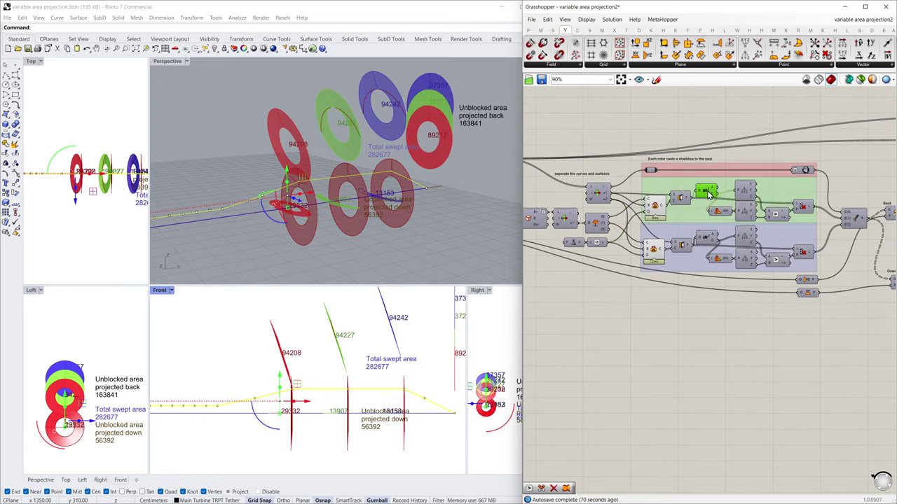
right_click(708, 193)
left_click(729, 208)
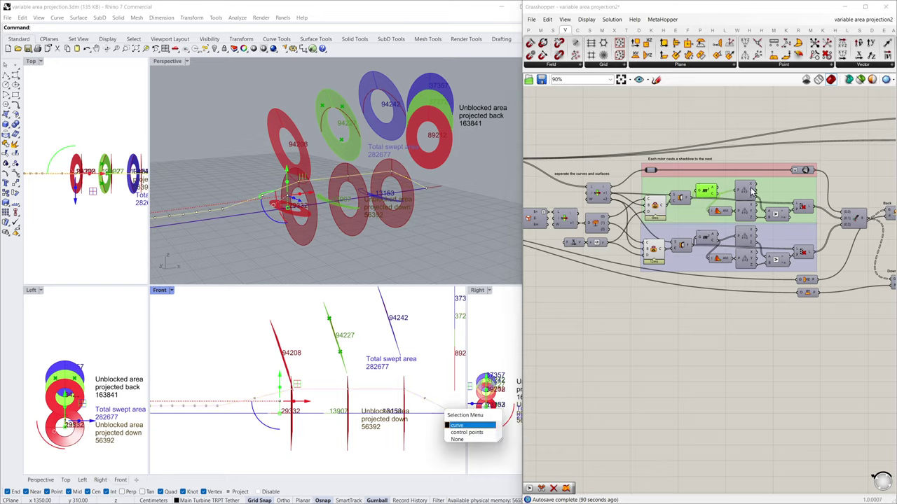
key("Escape")
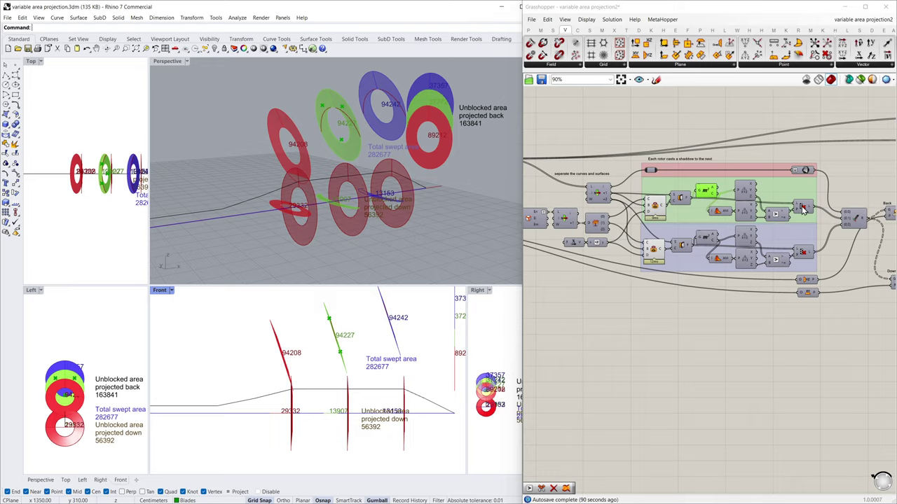
Inspect the two projection plane components and the Down projection component.
right_click_drag(857, 271, 664, 276)
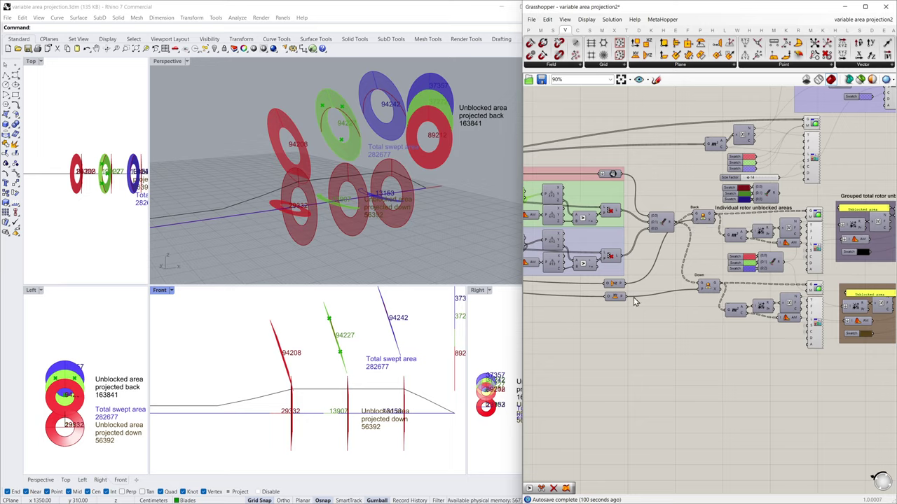
left_click(613, 285)
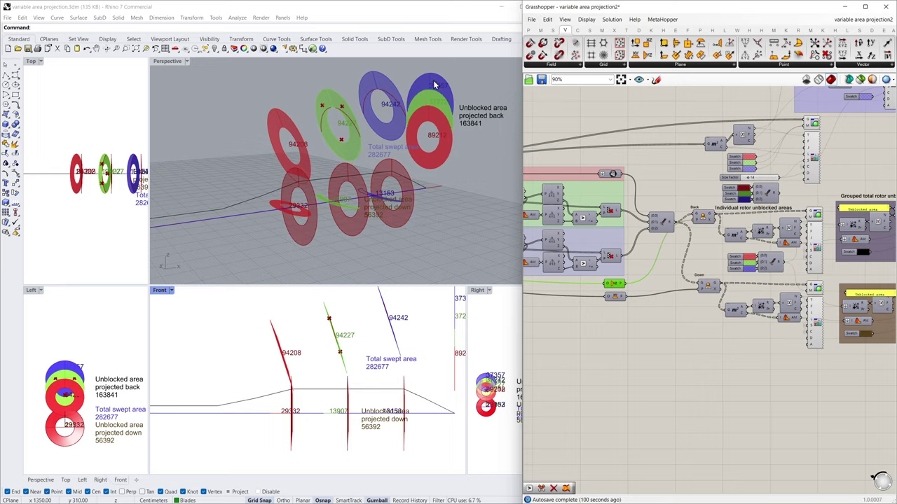
left_click(445, 410)
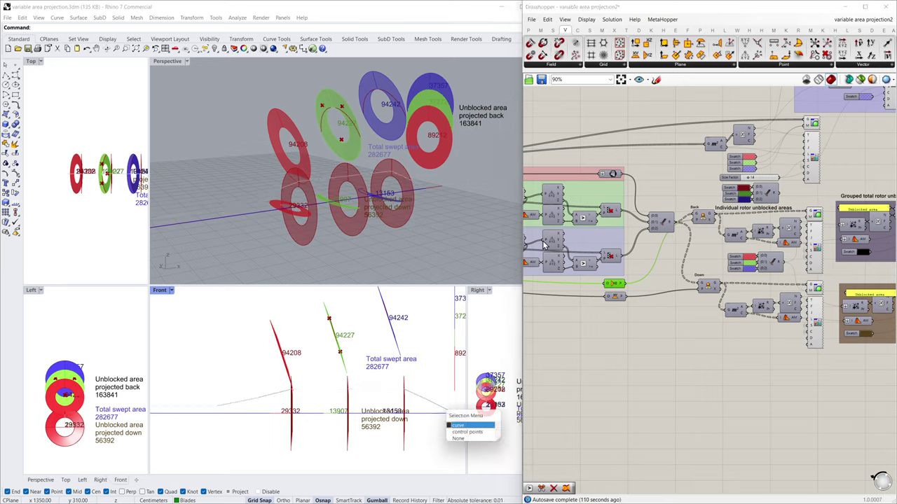
left_click(613, 297)
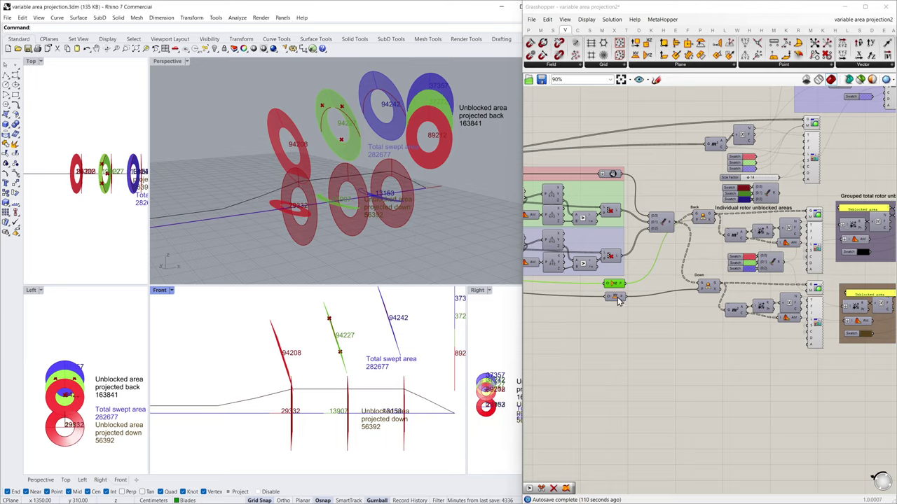
left_click(710, 287)
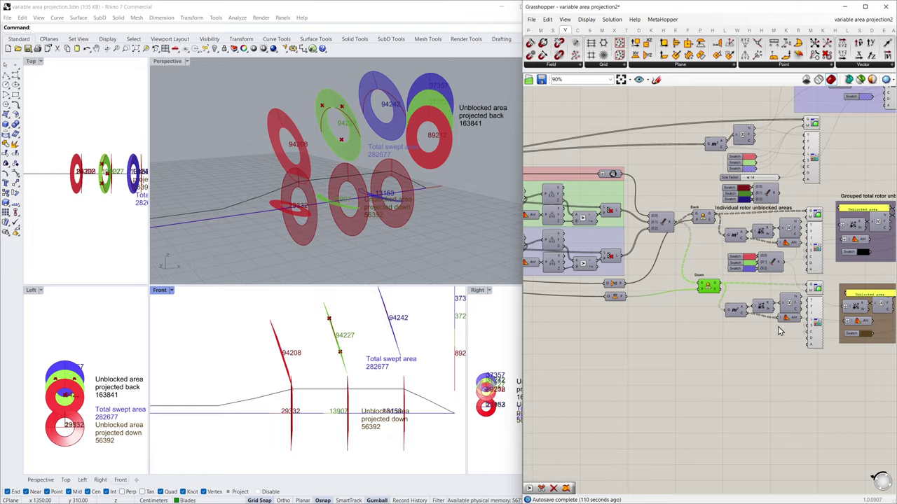
Inspect the text tag components for the individual and the grouped unblocked areas projected down.
right_click_drag(800, 385, 694, 359)
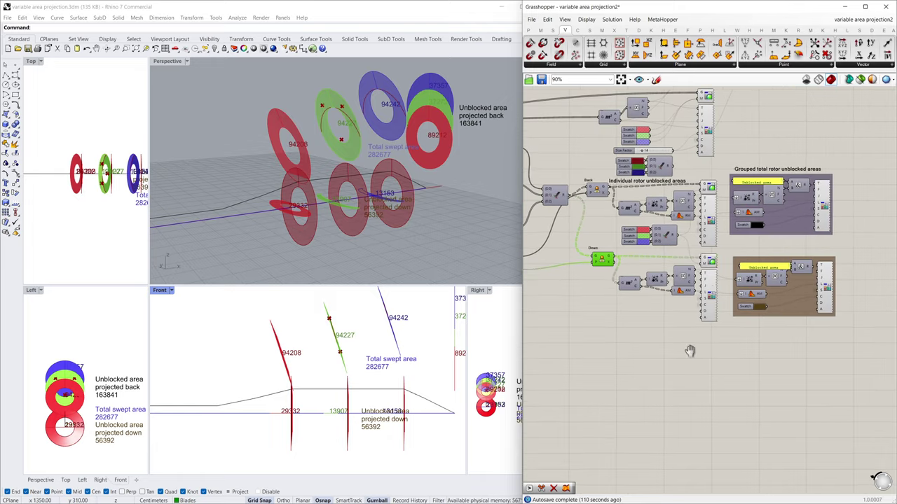
left_click(711, 289)
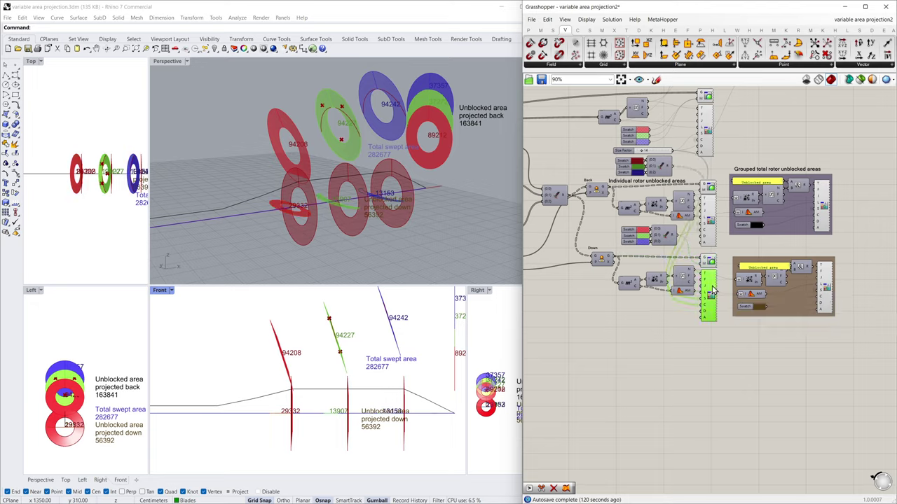
left_click(824, 293)
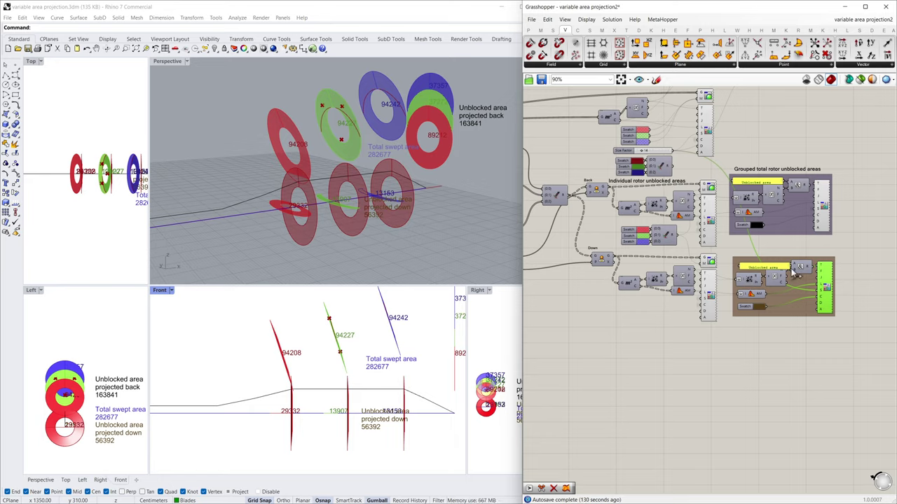
left_click(868, 282)
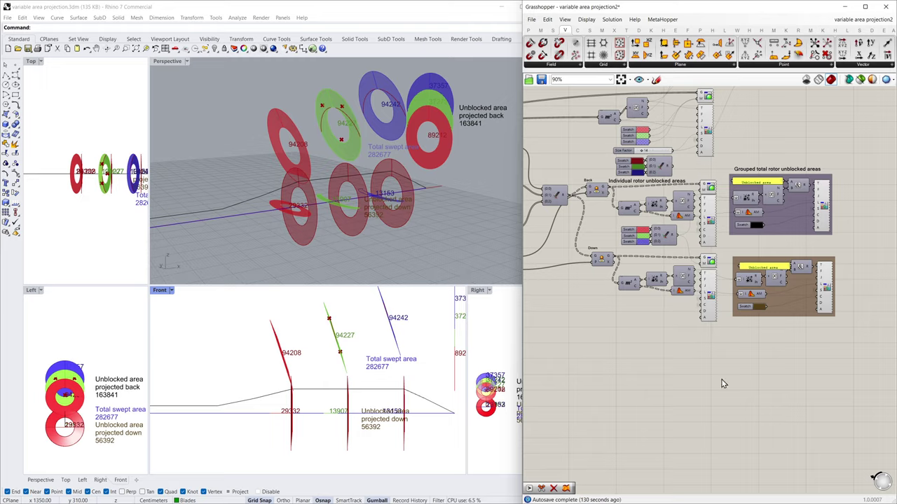
Examine the Total swept area group and the overall layout of the definition.
scroll(778, 391, "down", 3)
scroll(711, 192, "up", 3)
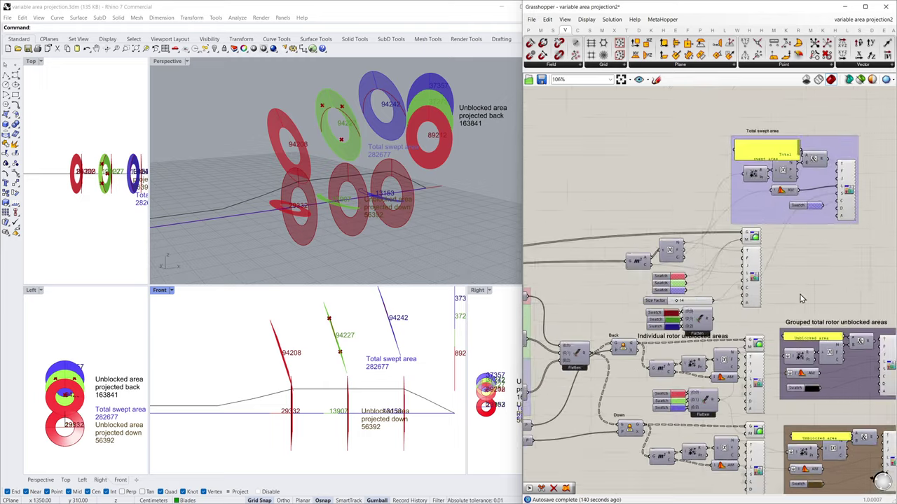
scroll(828, 272, "down", 1)
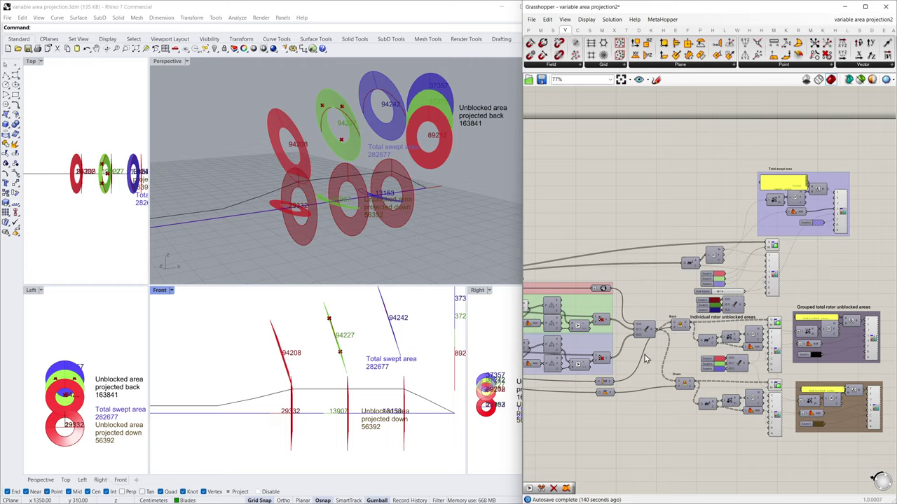
scroll(820, 281, "down", 3)
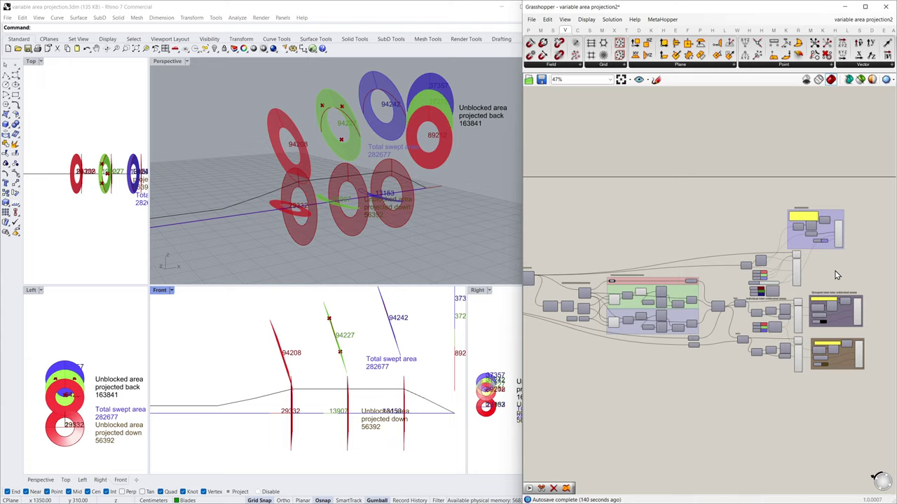
scroll(809, 286, "down", 2)
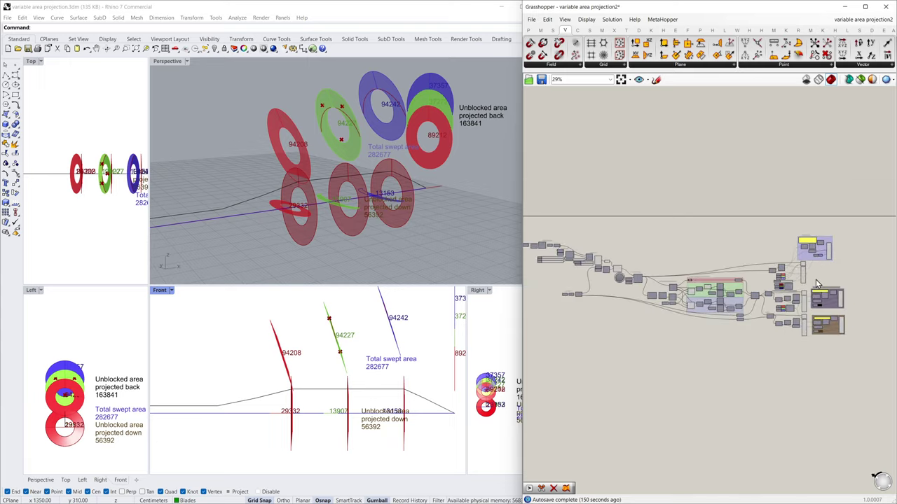
Set the Elevate the stack angle knob to -5.9.
scroll(691, 281, "up", 10)
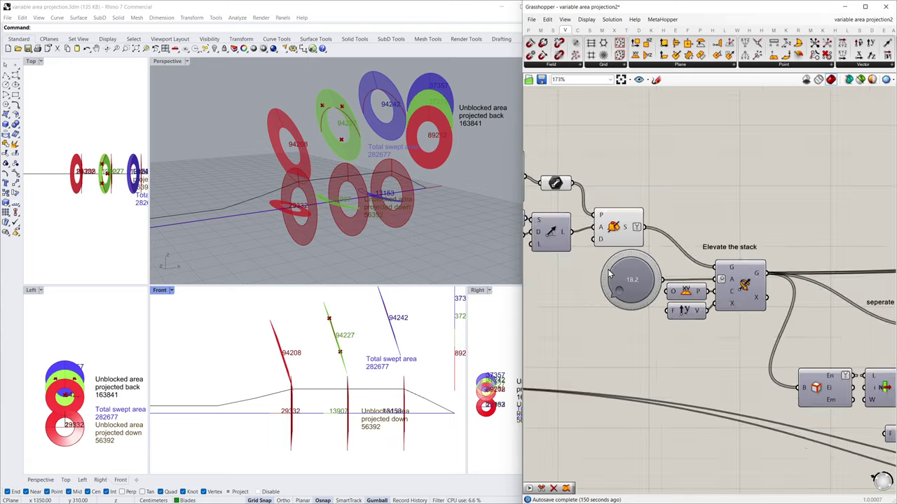
left_click(477, 202)
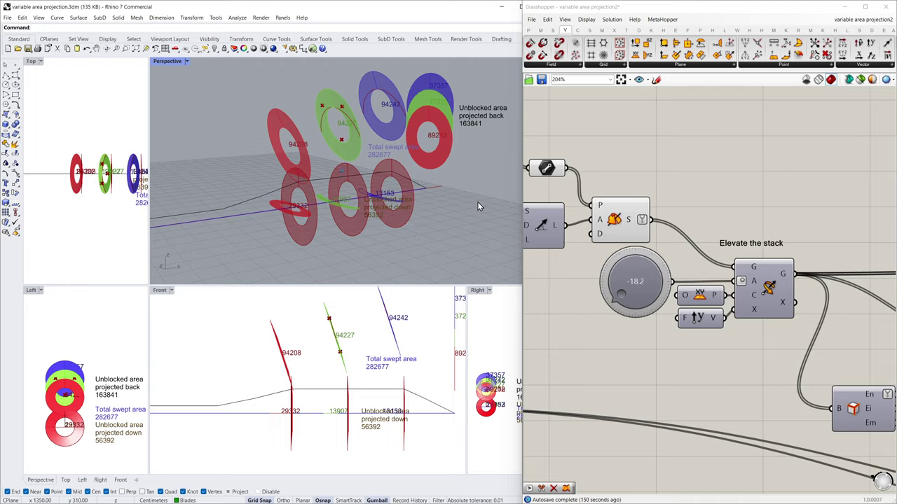
key("Left")
key("Left")
key("Left")
key("Left")
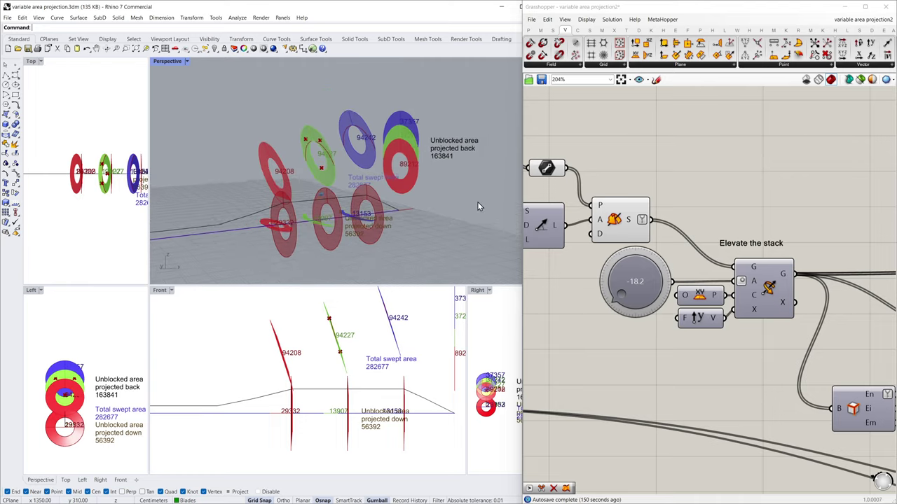
key("Left")
key("Left")
key("Left")
key("Left")
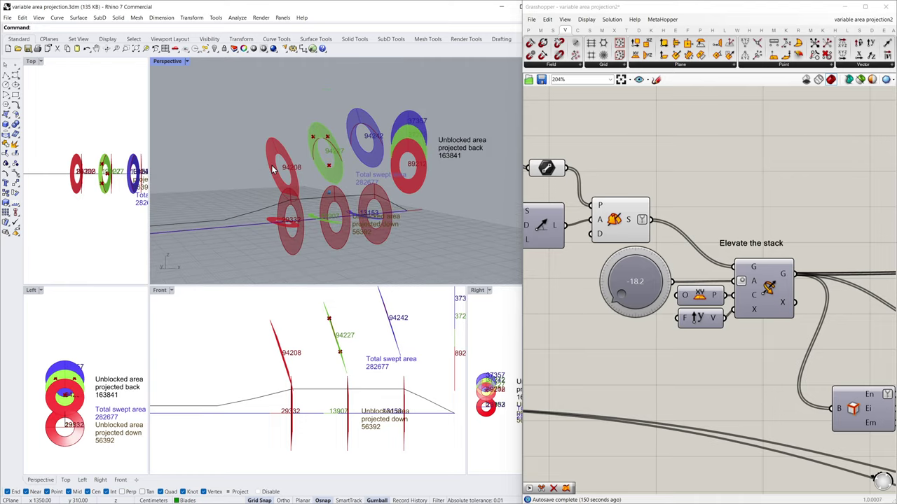
key("Left")
key("Left")
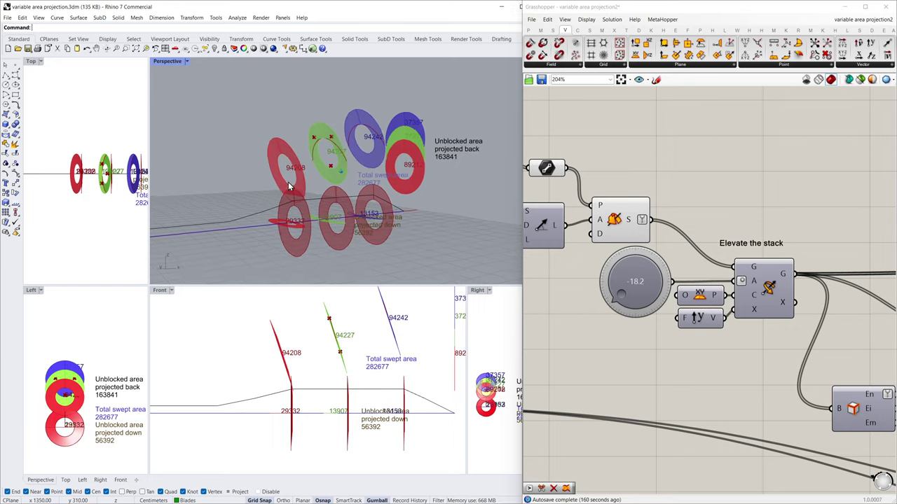
right_click_drag(288, 186, 299, 210)
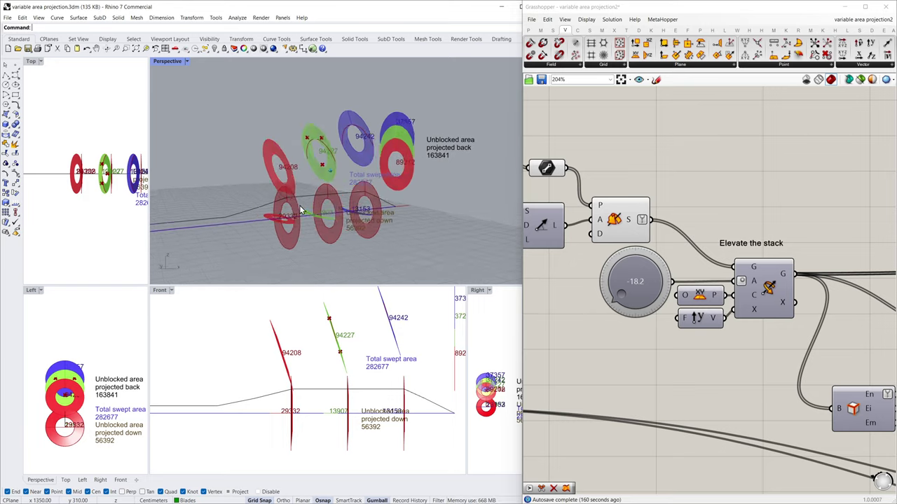
mouse_move(619, 294)
left_mouse_down()
mouse_move(609, 270)
mouse_move(622, 264)
left_mouse_up()
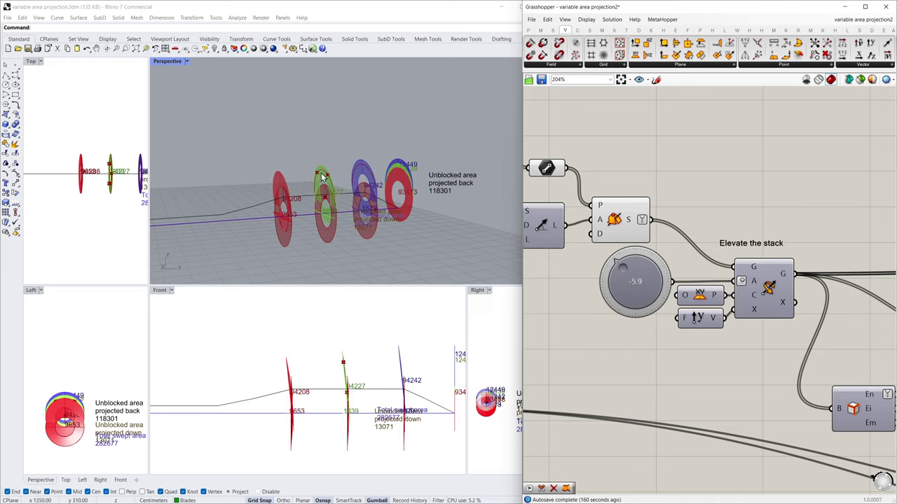
Examine the rotor stack in perspective and try Elevate the stack angles of -20.8 and -23.3.
scroll(351, 169, "up", 1)
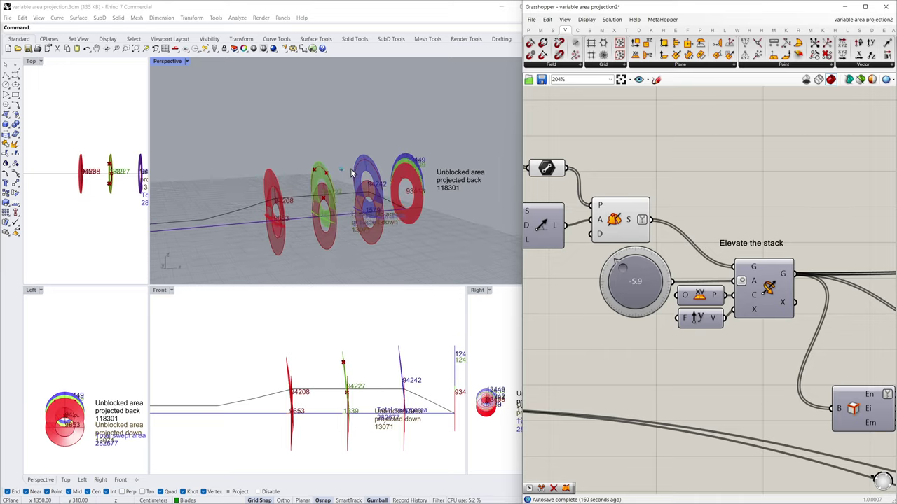
key("Left")
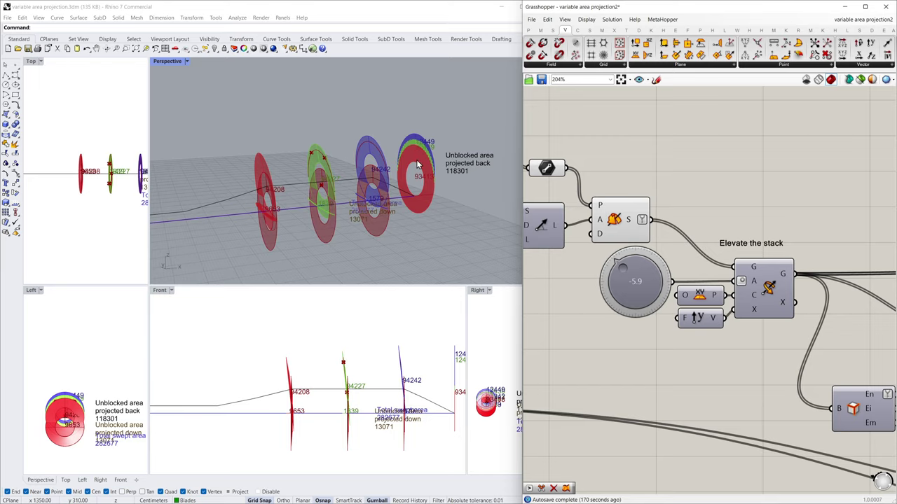
key("Left")
key("Left")
key("Left")
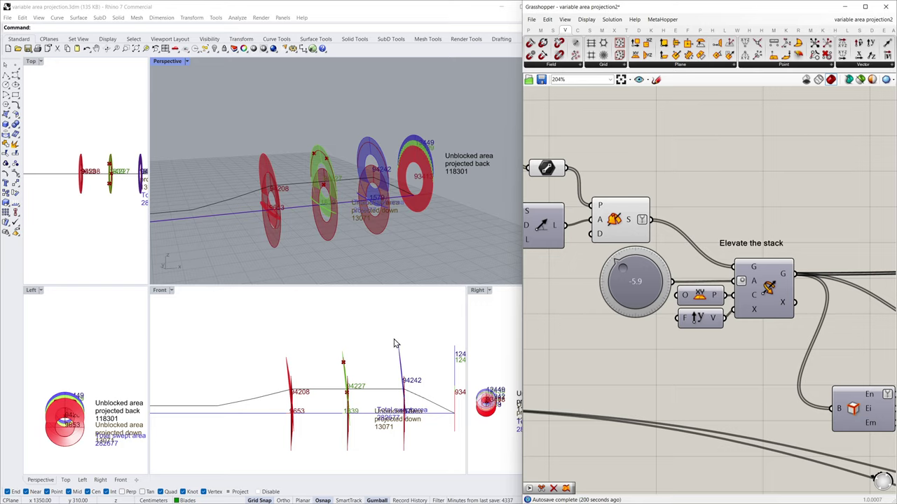
left_click_drag(622, 271, 596, 331)
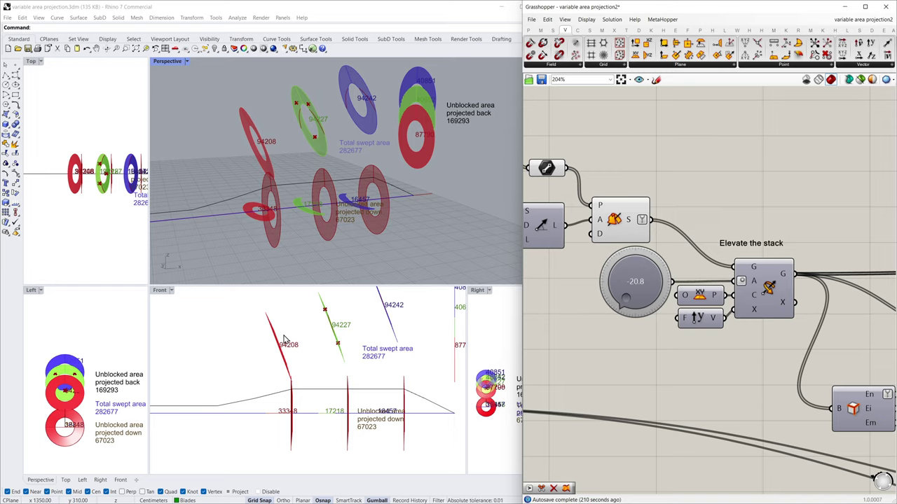
left_click_drag(633, 309, 626, 335)
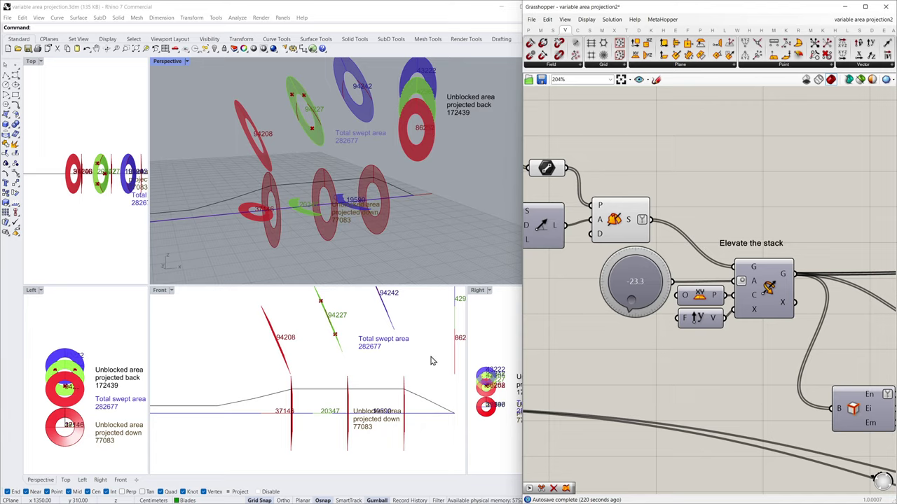
Steepen the Elevate the stack angle through -40.1 and -37.9, ending at -50.0.
right_click_drag(425, 356, 408, 367)
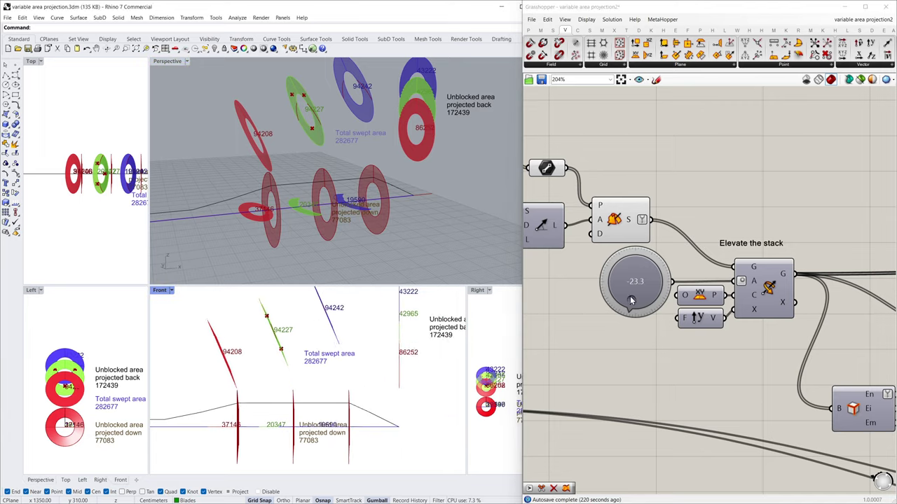
left_click_drag(633, 302, 690, 274)
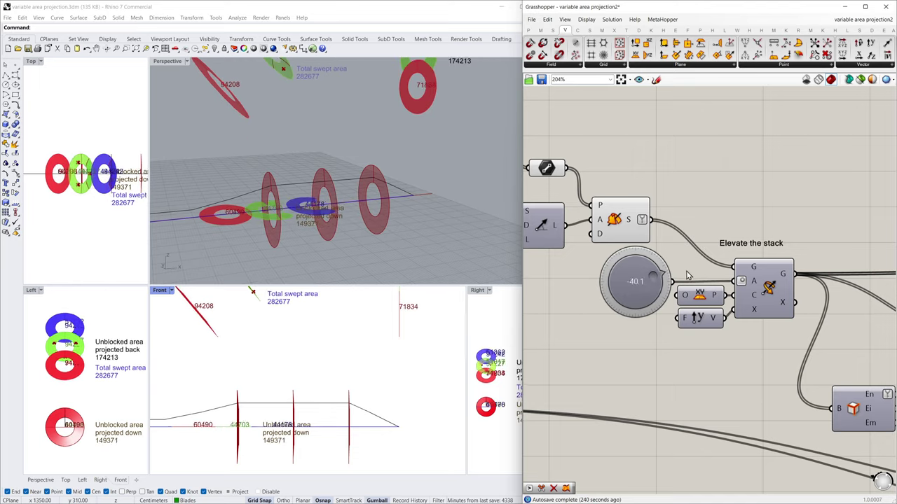
right_click_drag(418, 107, 445, 239)
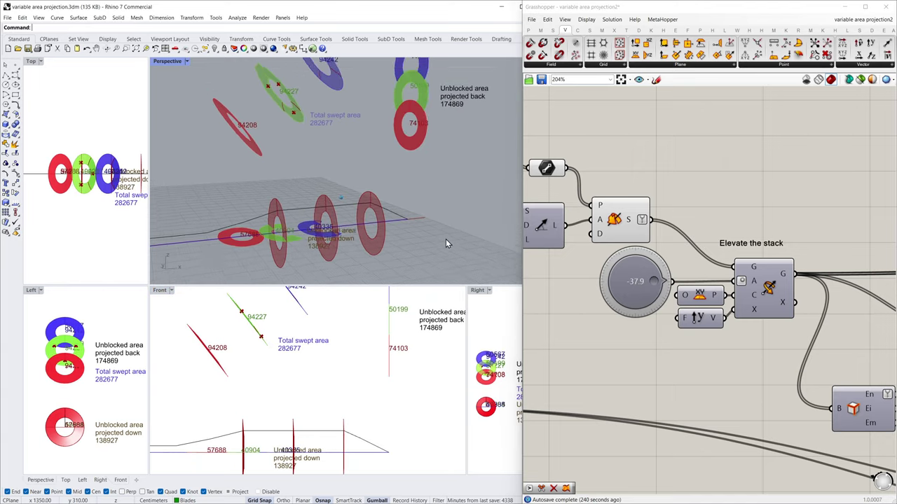
scroll(445, 239, "down", 3)
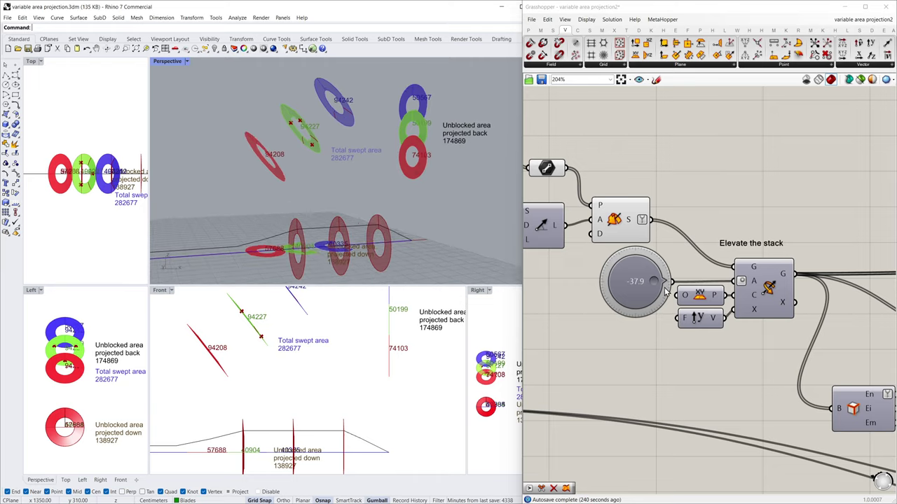
left_click_drag(667, 294, 642, 202)
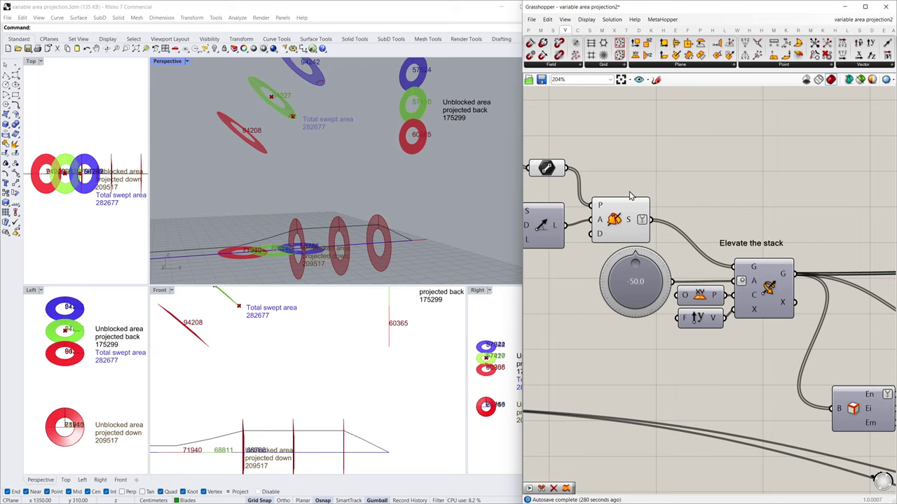